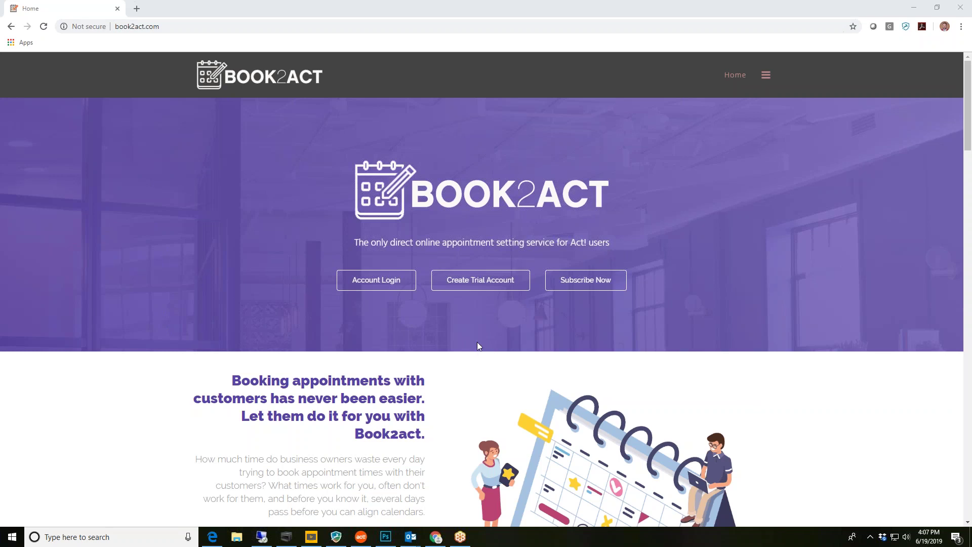
Bring up the Create a New Account trial form and scroll through its name, company, phone, email and password fields
left_click(482, 283)
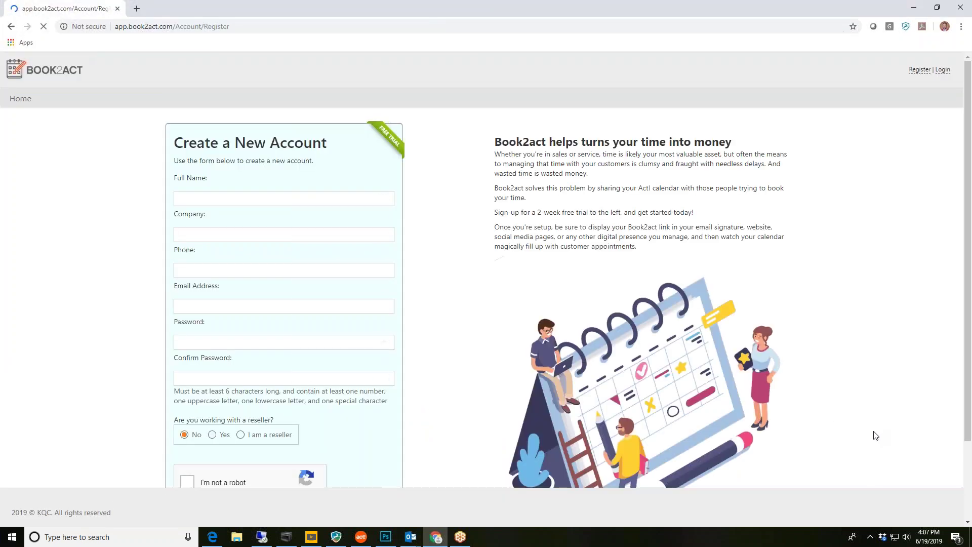
scroll(876, 436, "down", 2)
scroll(875, 431, "up", 1)
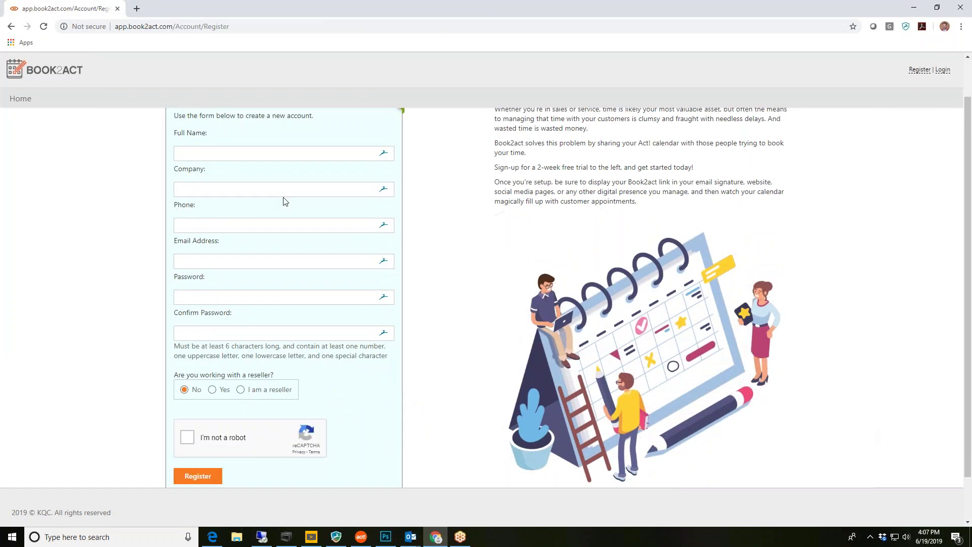
scroll(469, 388, "down", 1)
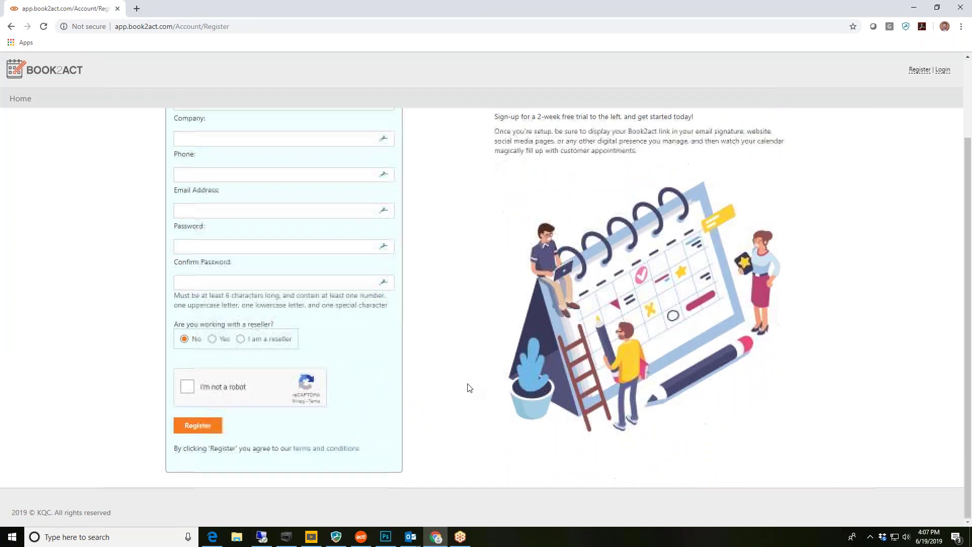
scroll(470, 388, "up", 1)
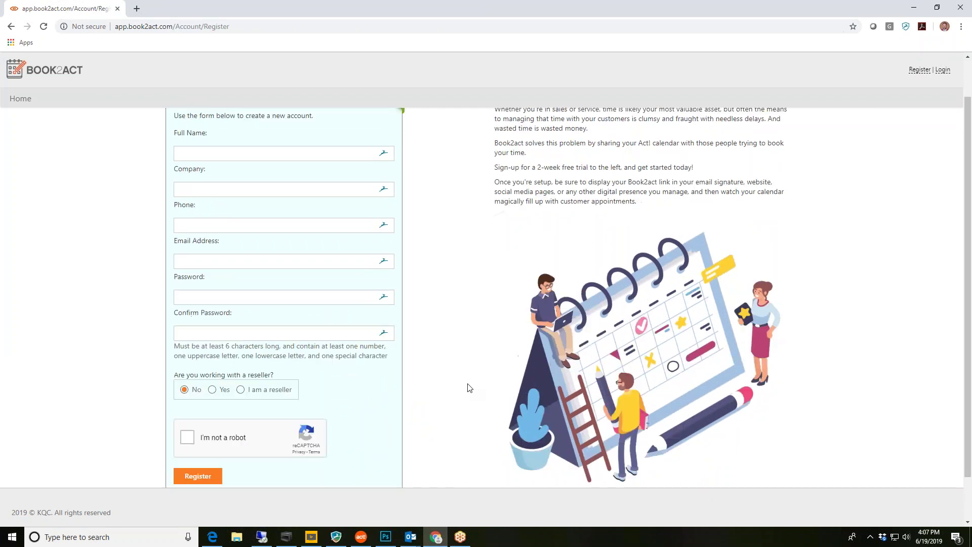
scroll(460, 393, "up", 1)
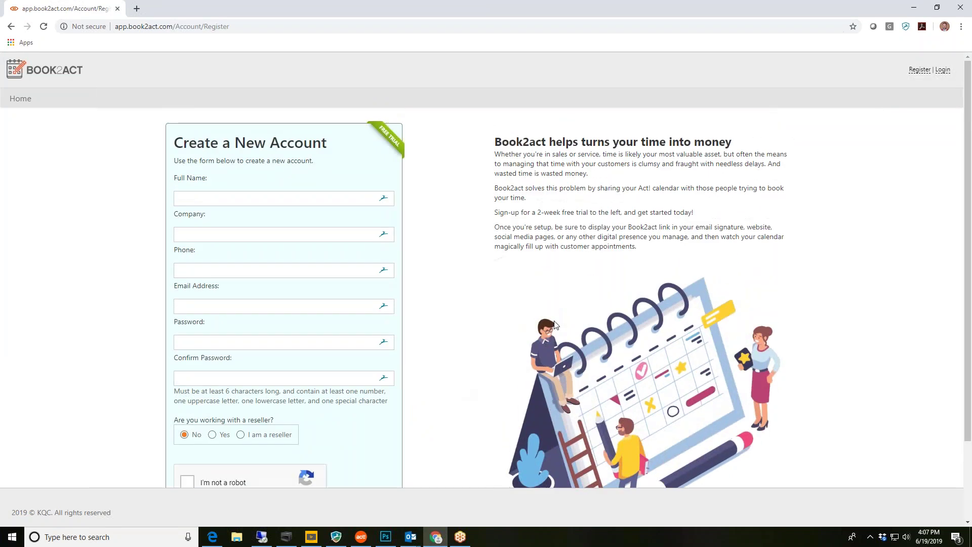
Log in to Book2Act with the saved account credentials and go to the Act! Web API connection settings
left_click(940, 71)
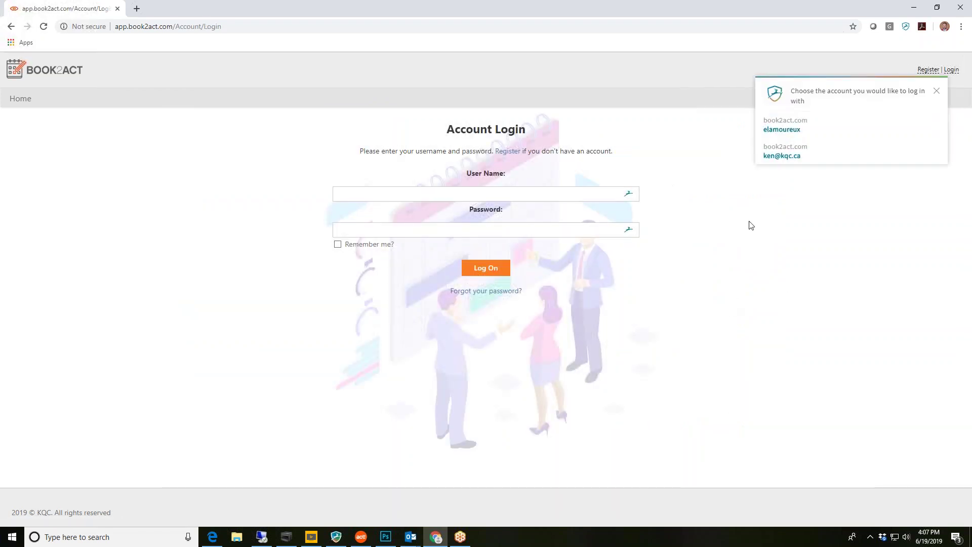
left_click(780, 154)
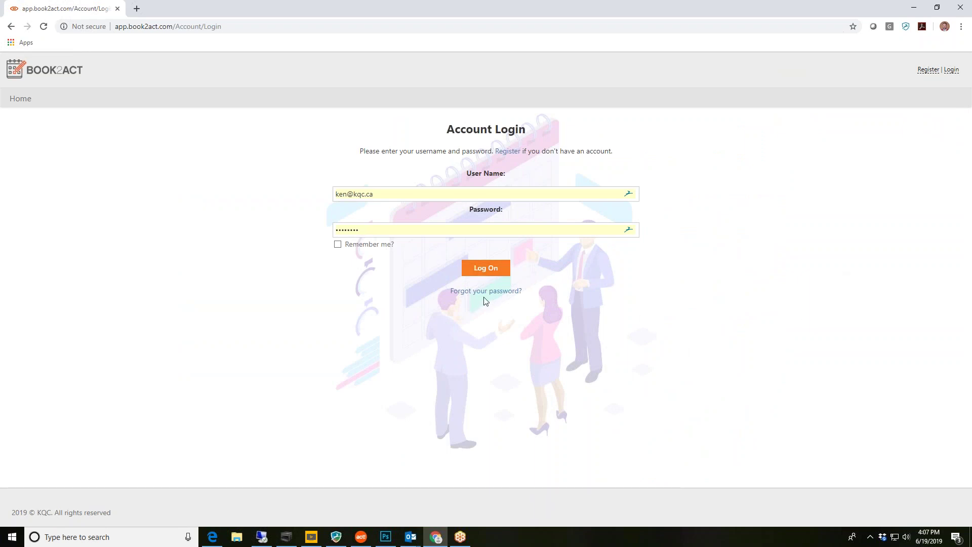
left_click(490, 268)
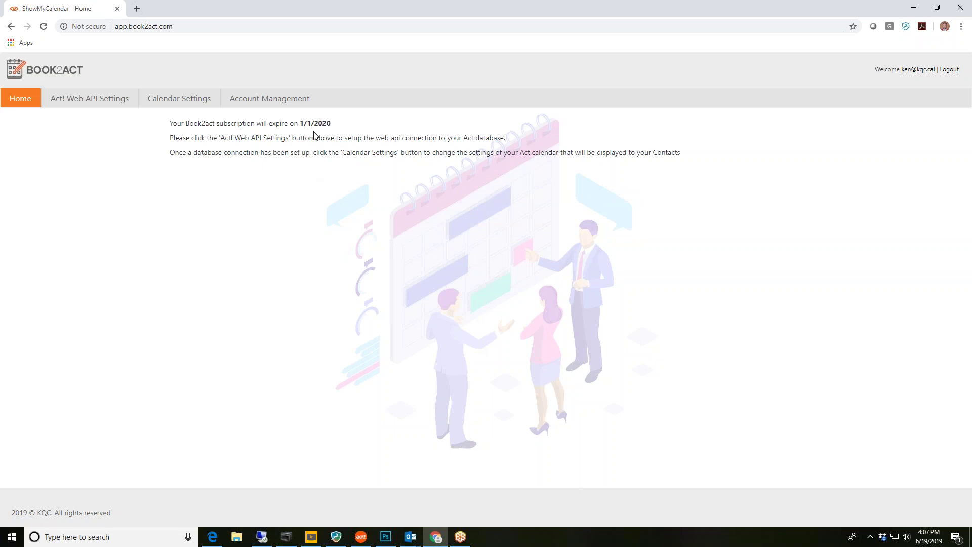
left_click(114, 104)
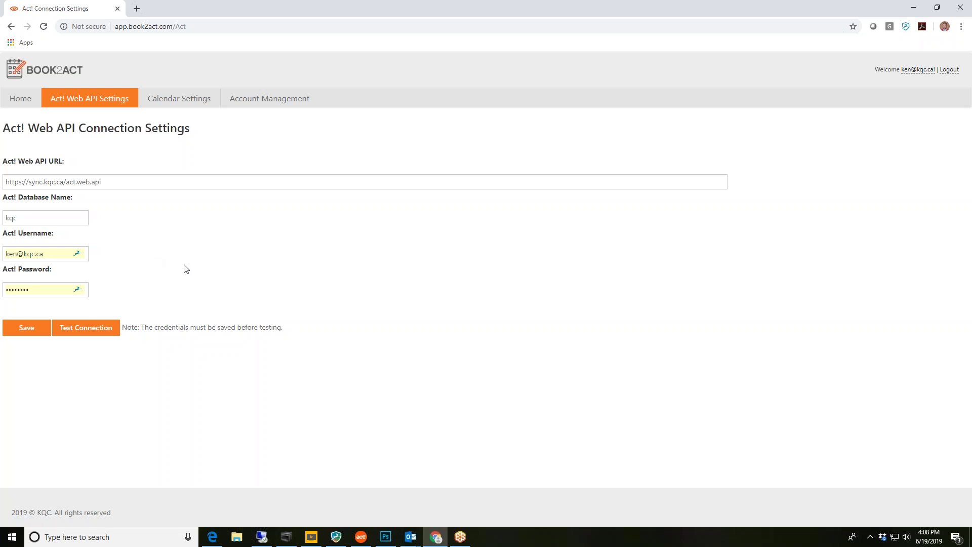
Move from the Act! Web API settings to the Calendar Settings page
left_click(178, 98)
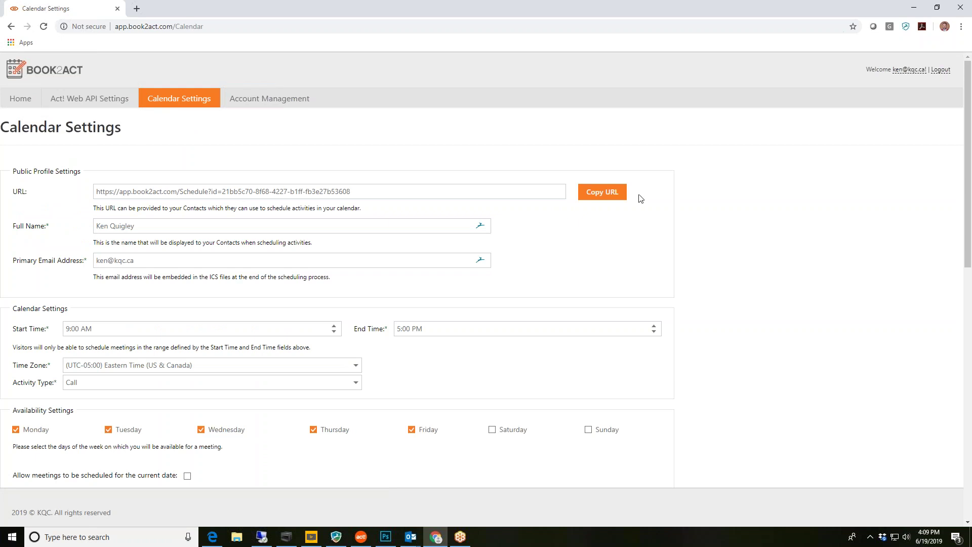
Copy the public scheduling URL, then scroll down to the activity type and blacklisted days
left_click(602, 192)
scroll(705, 357, "down", 1)
scroll(705, 358, "down", 1)
scroll(705, 357, "down", 1)
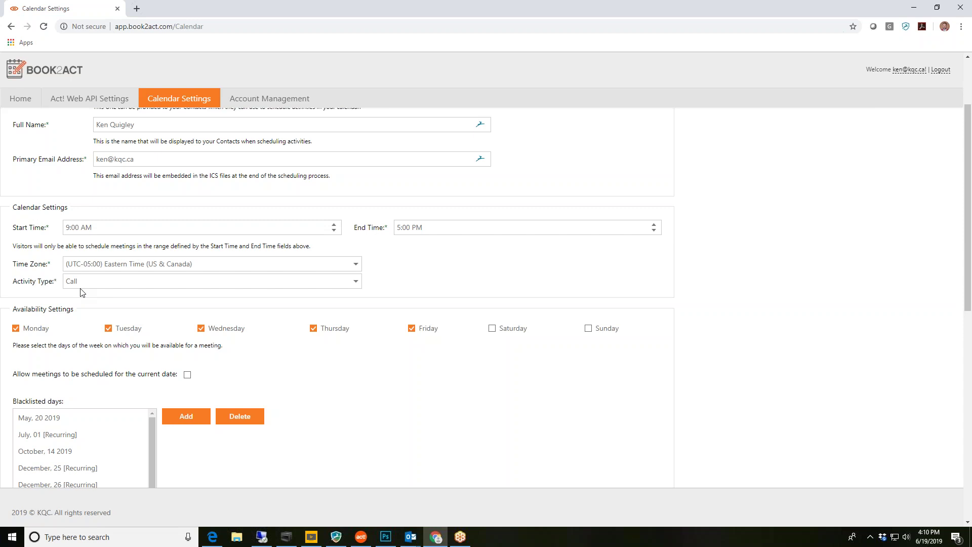
scroll(588, 386, "down", 1)
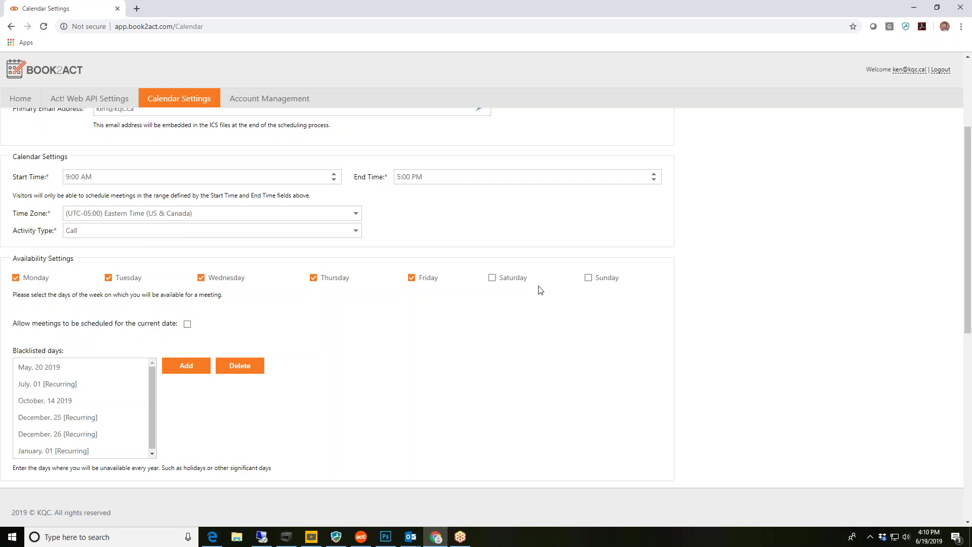
scroll(581, 329, "down", 1)
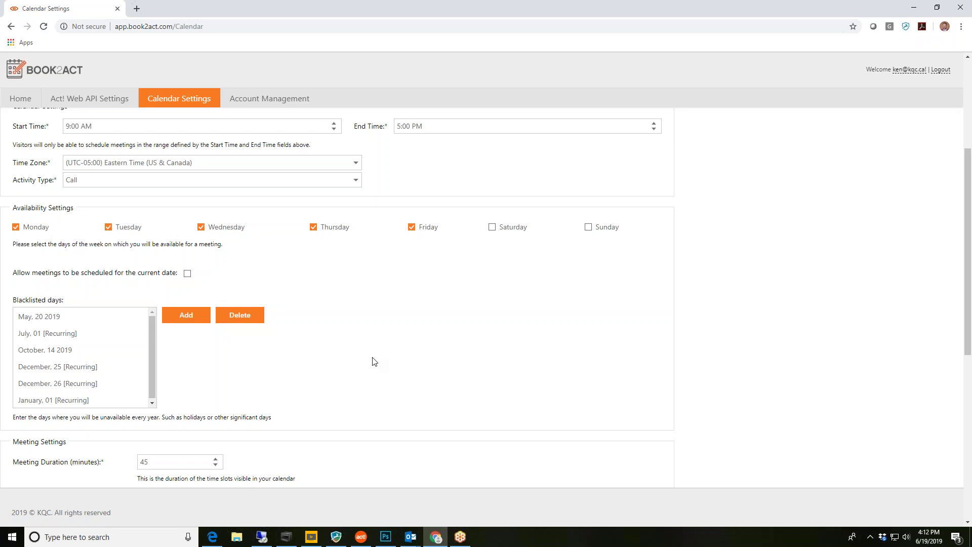
left_click(61, 333)
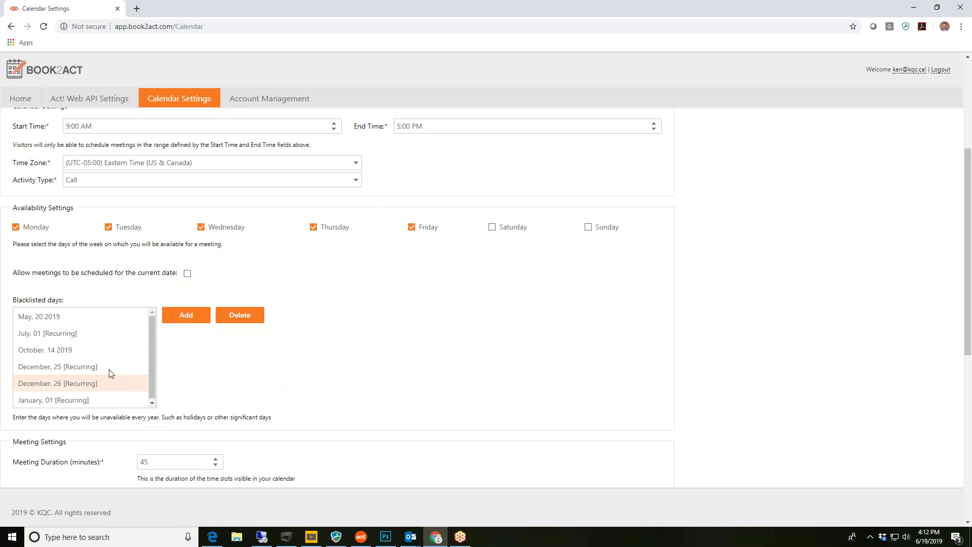
scroll(371, 378, "down", 2)
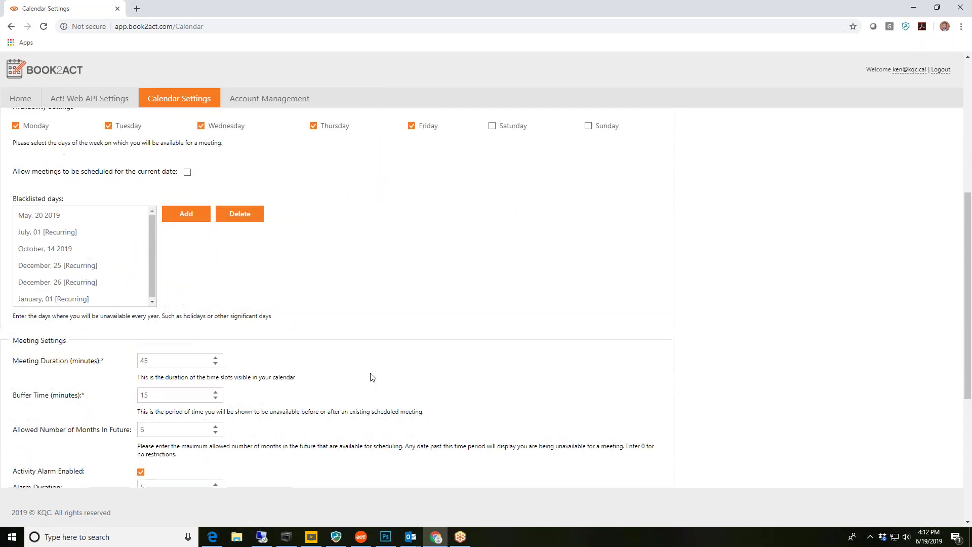
scroll(372, 377, "down", 1)
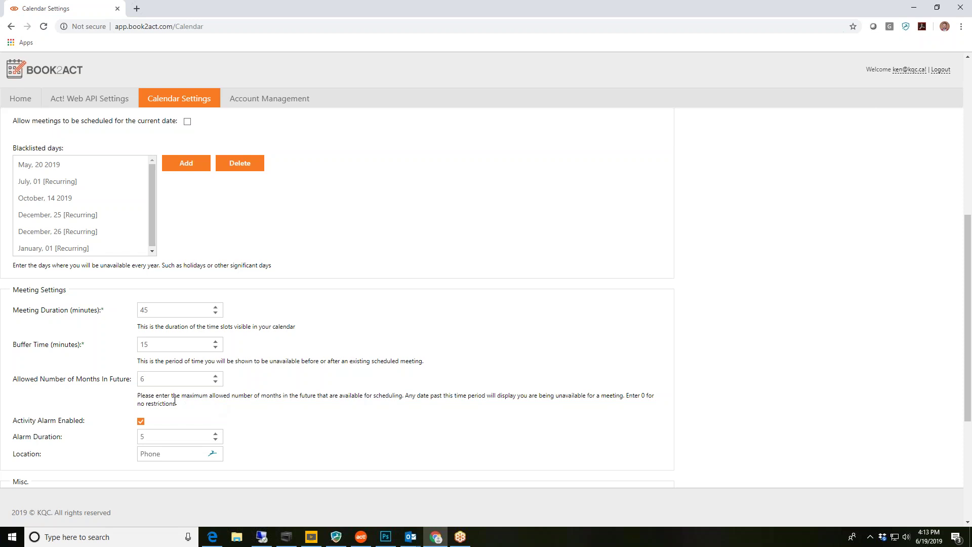
Review the 'Thanks for booking a meeting with me using Book2act' closing text and Keystroke logo, down to Save
scroll(175, 400, "down", 3)
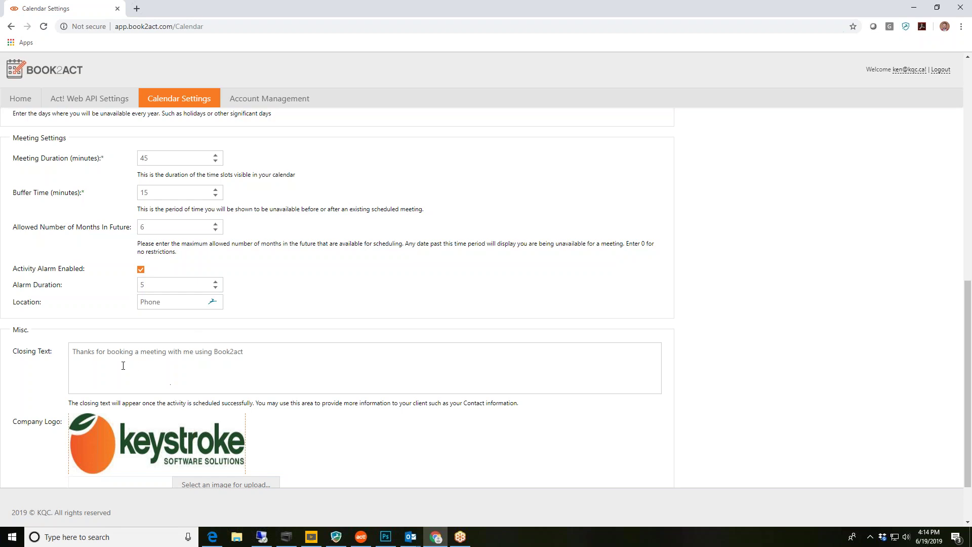
left_click(102, 351)
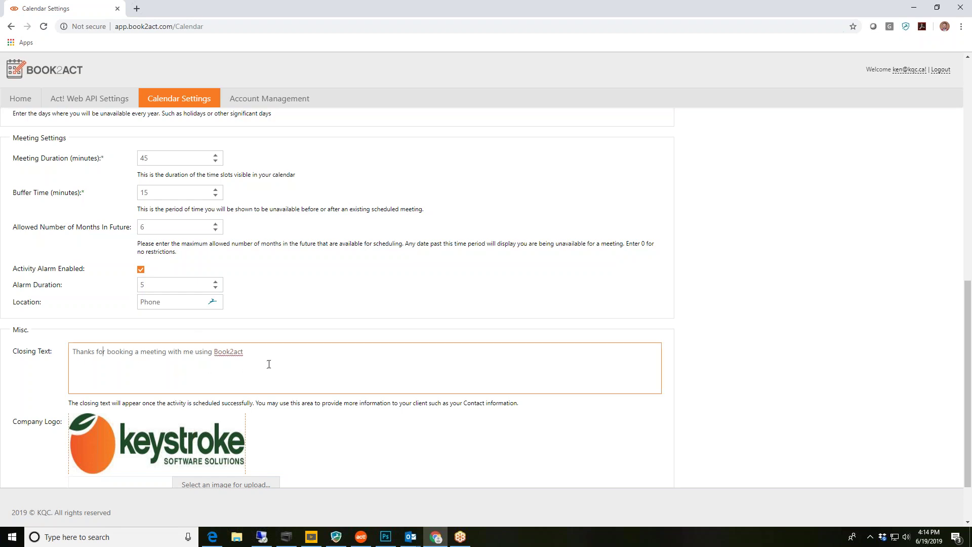
scroll(271, 369, "down", 2)
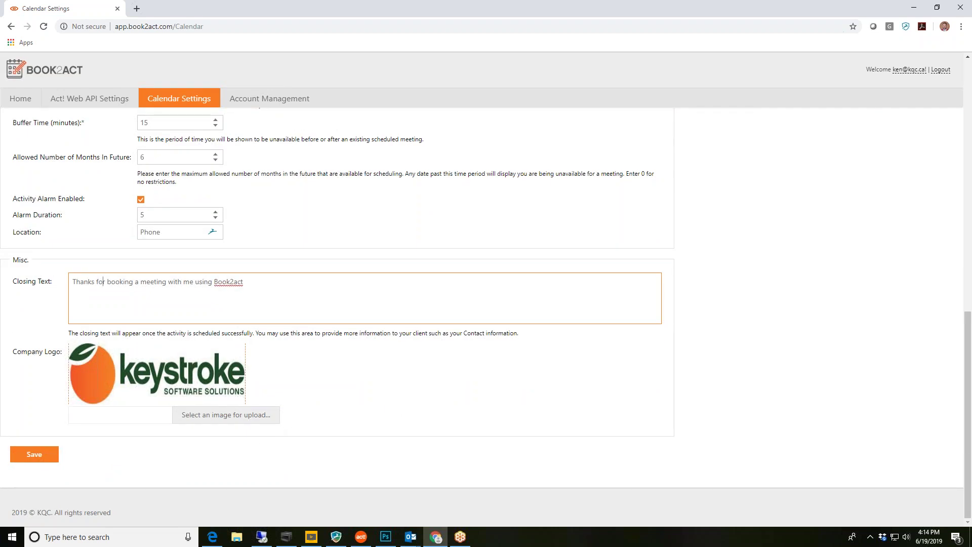
Save the calendar settings, then return to Calendar Settings and copy the public scheduling URL
left_click(34, 455)
scroll(402, 423, "up", 10)
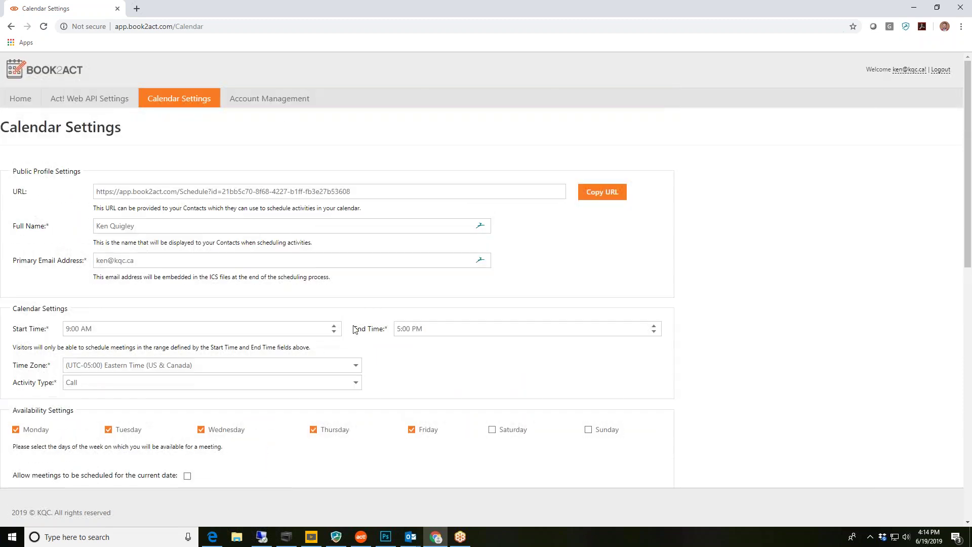
left_click(276, 100)
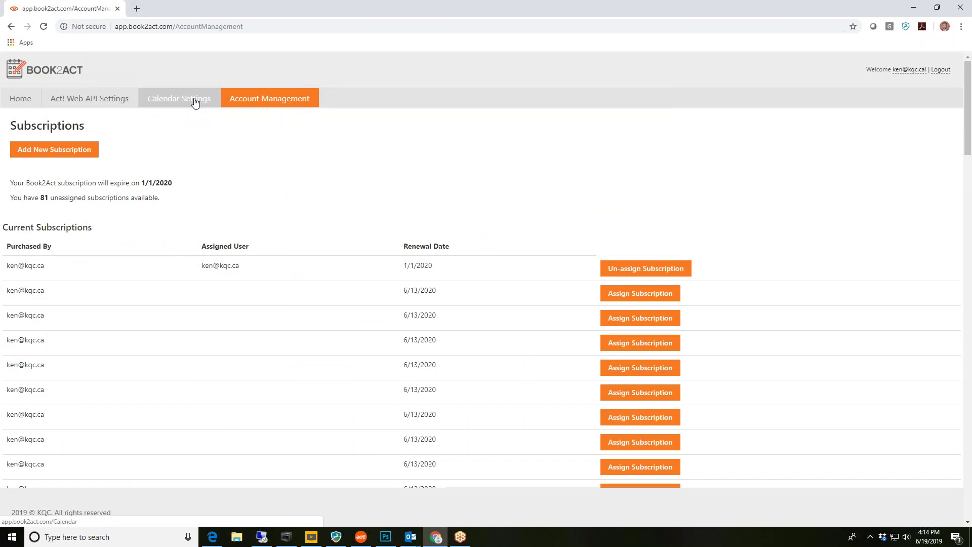
left_click(195, 102)
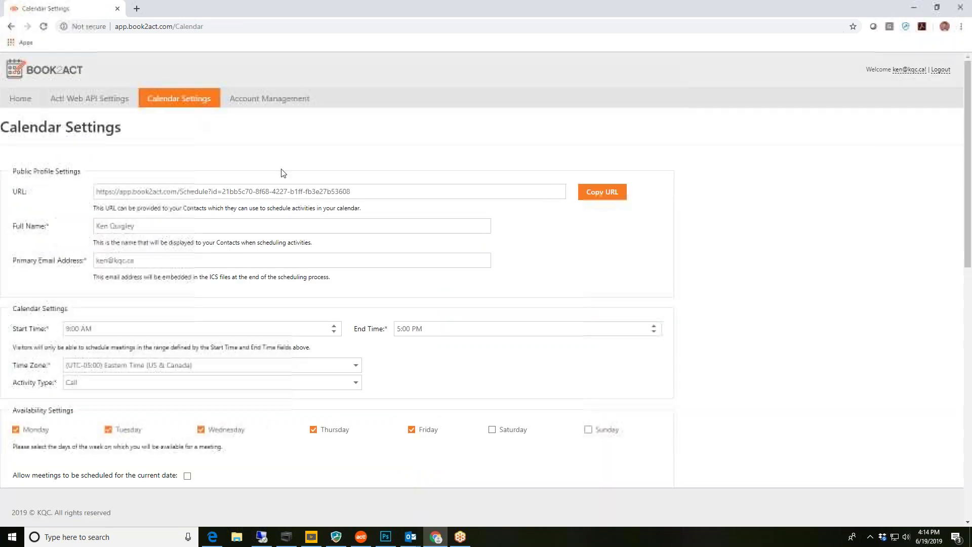
left_click(601, 193)
Paste the copied Book2Act scheduling URL into a new Chrome tab and load it
left_click(137, 8)
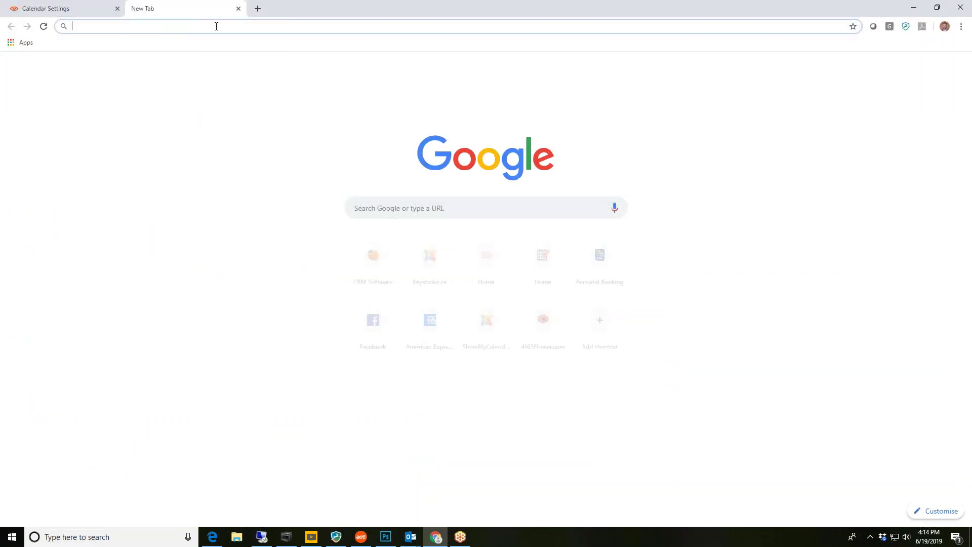
key("ctrl+v")
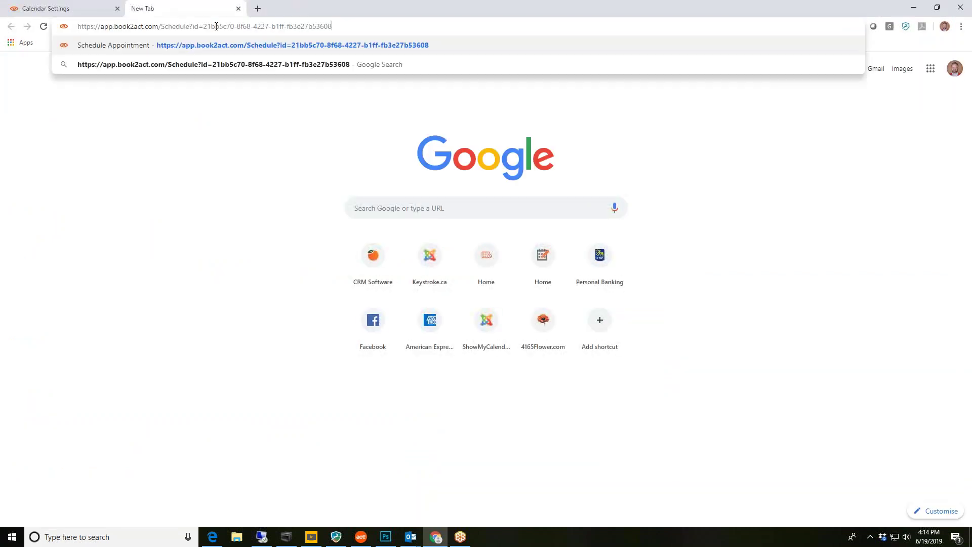
key("Return")
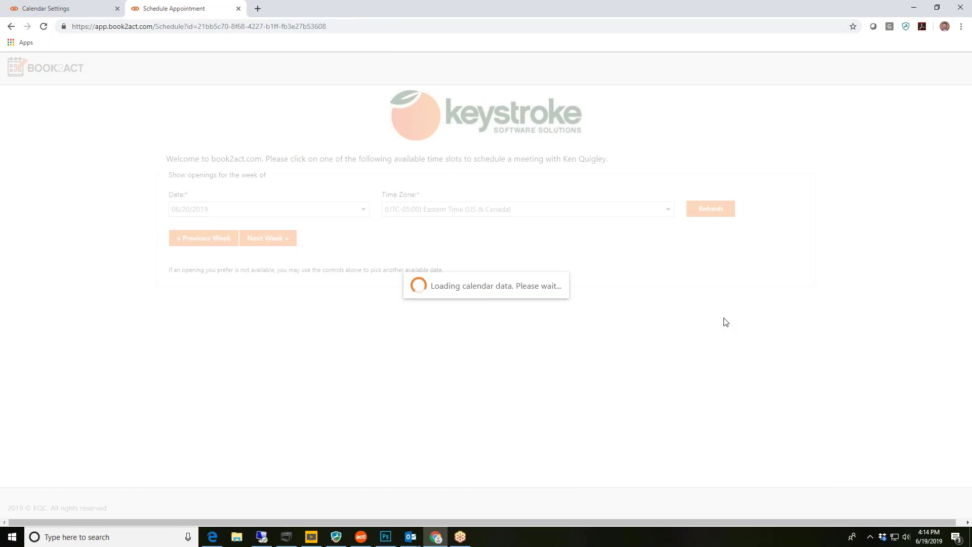
Compare the weeks of 6/17 and 6/24/2019, then choose the Fri 06/21/2019 12:00 PM slot
scroll(729, 325, "down", 1)
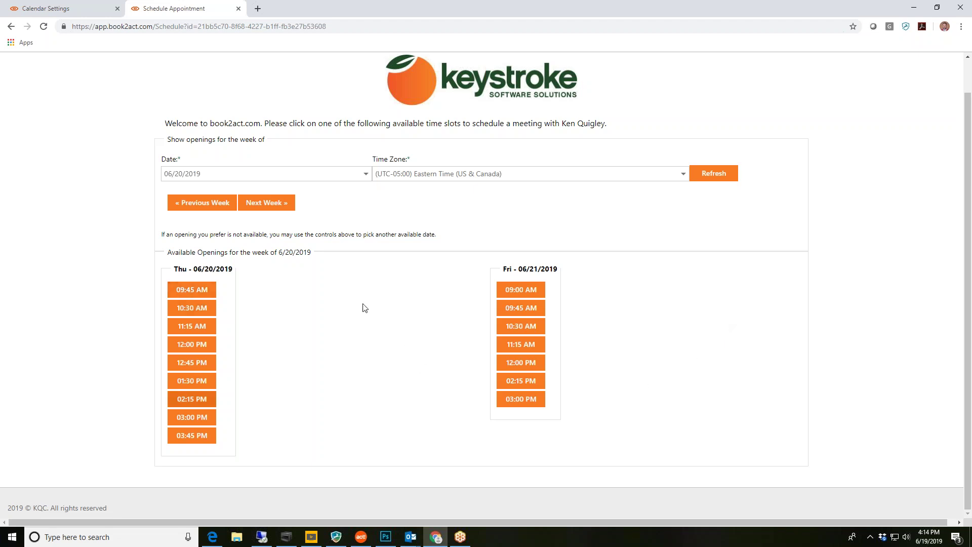
left_click(272, 204)
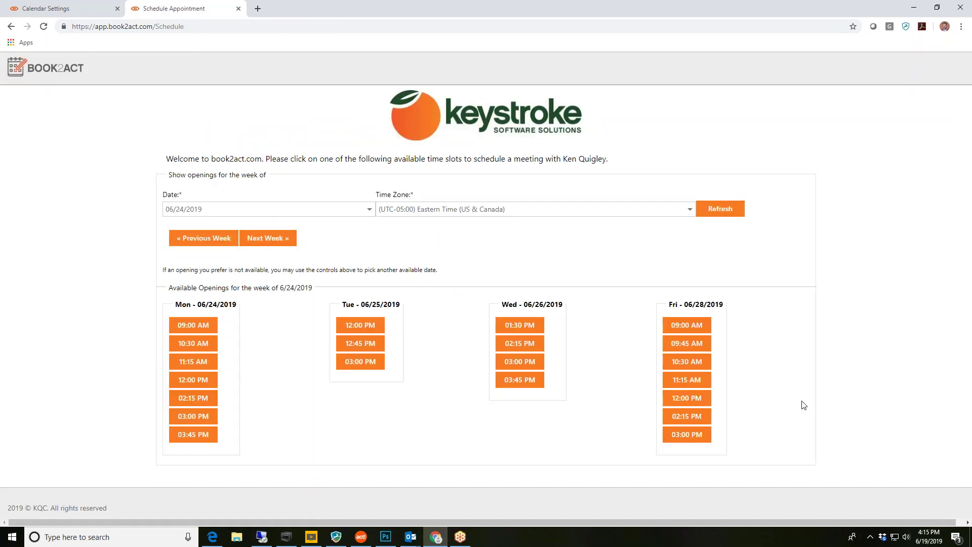
left_click(217, 239)
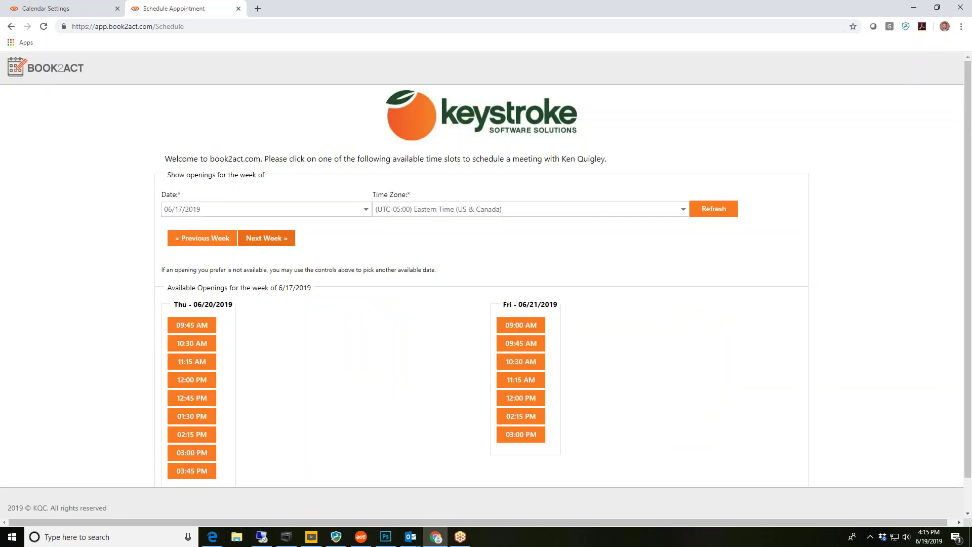
left_click(266, 238)
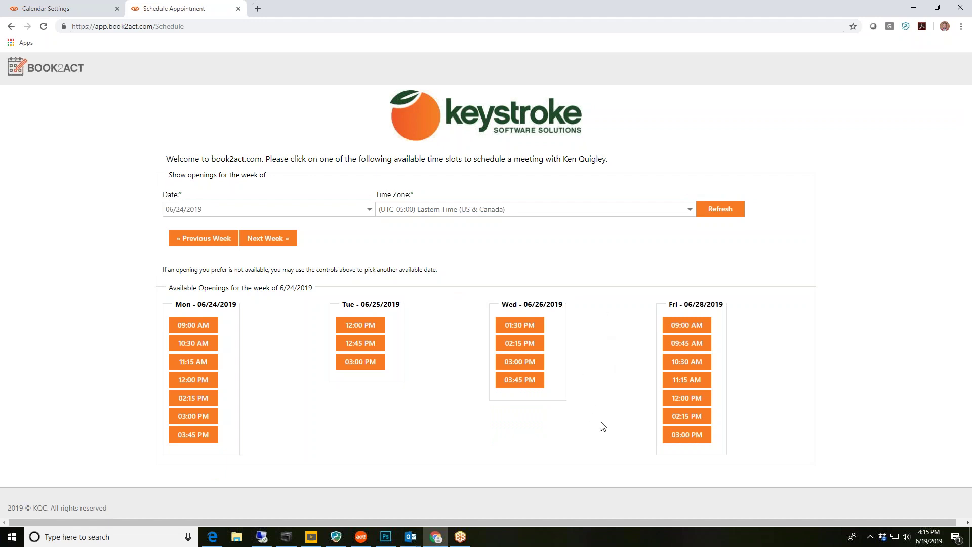
left_click(203, 248)
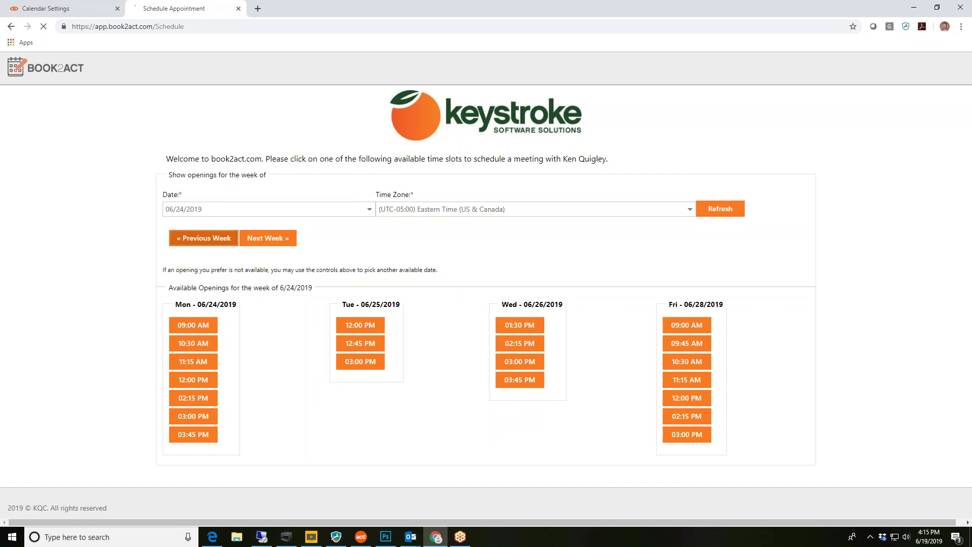
scroll(636, 375, "down", 1)
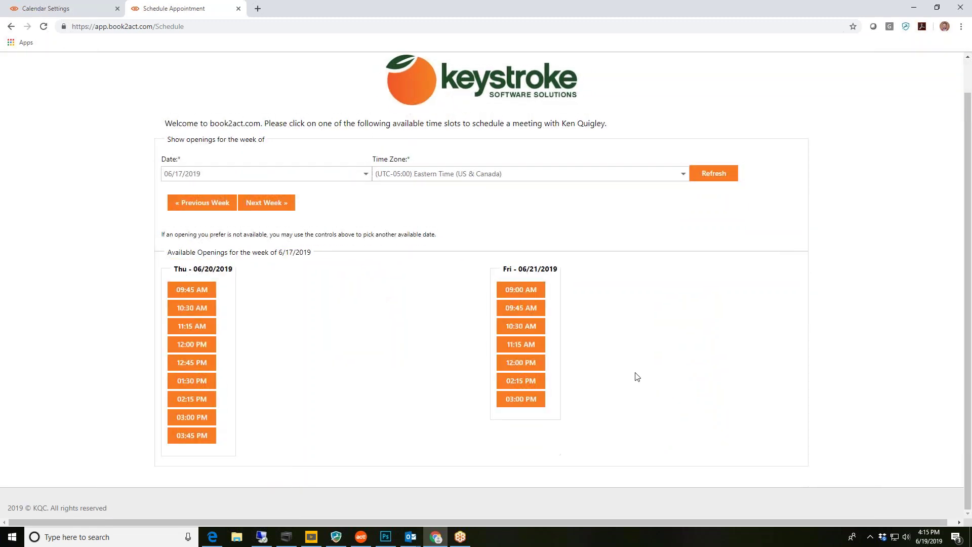
left_click(520, 363)
Enter the contact's full name, company KQC, e-mail address and phone number
left_click(204, 271)
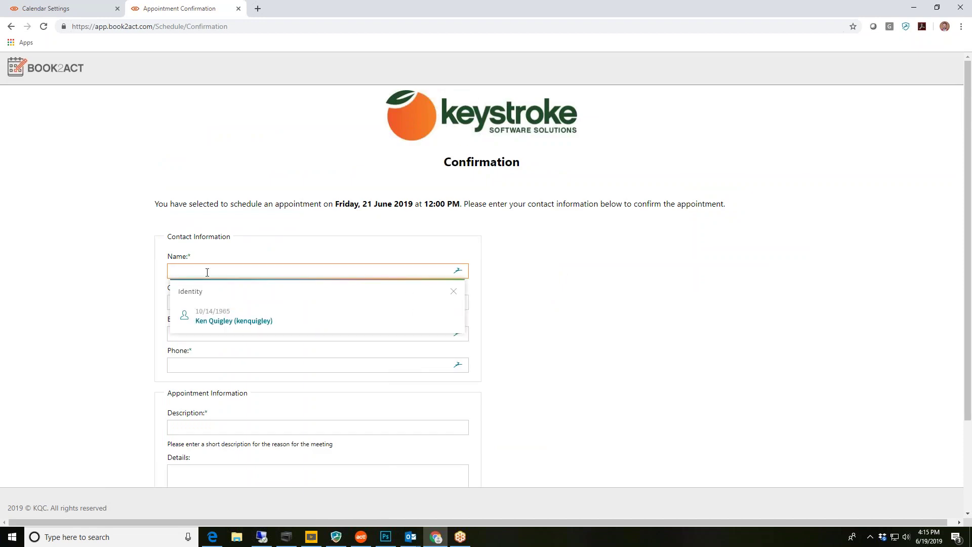
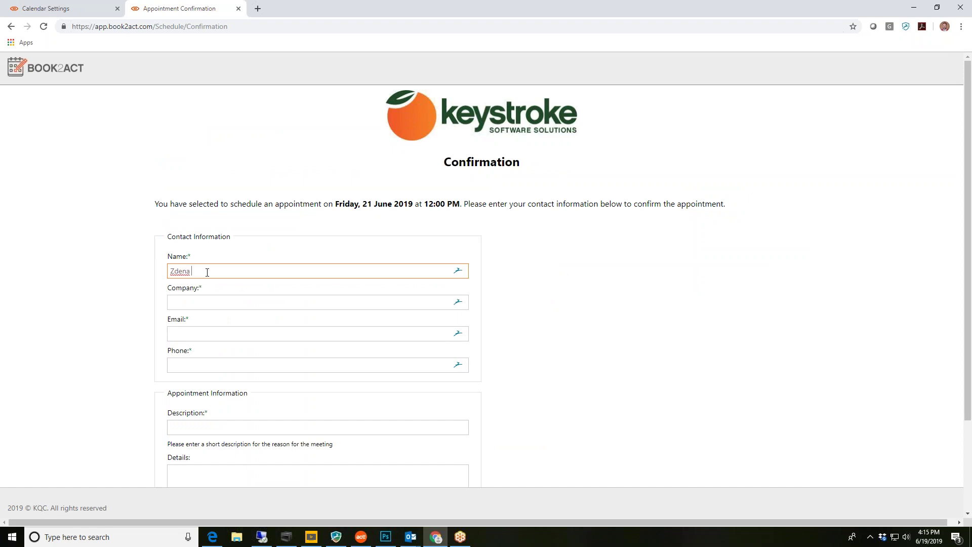
key("Tab")
type("KQC")
key("Tab")
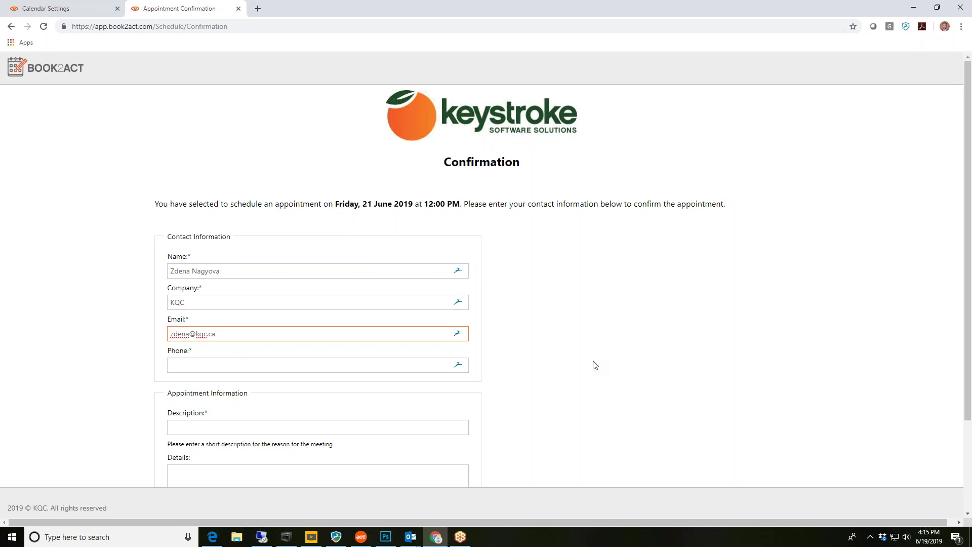
key("Tab")
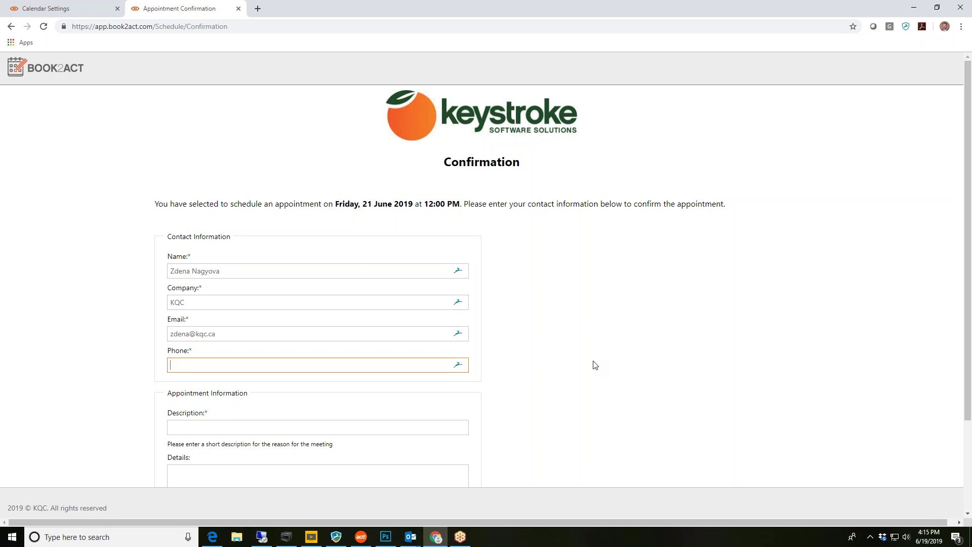
Add description 'Daily walk' and details 'To stay in shape', then create the appointment
scroll(582, 382, "down", 1)
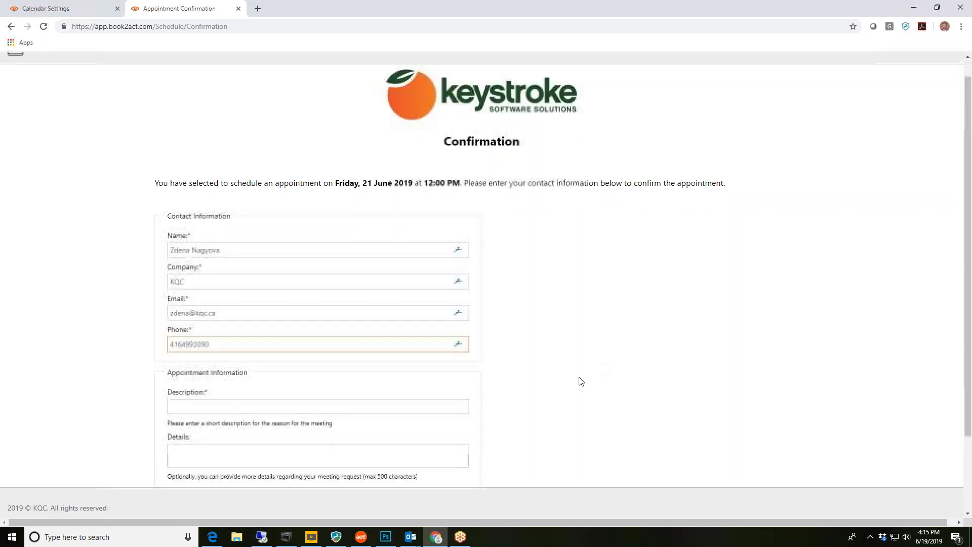
scroll(581, 381, "down", 1)
left_click(191, 324)
type("Daily walk")
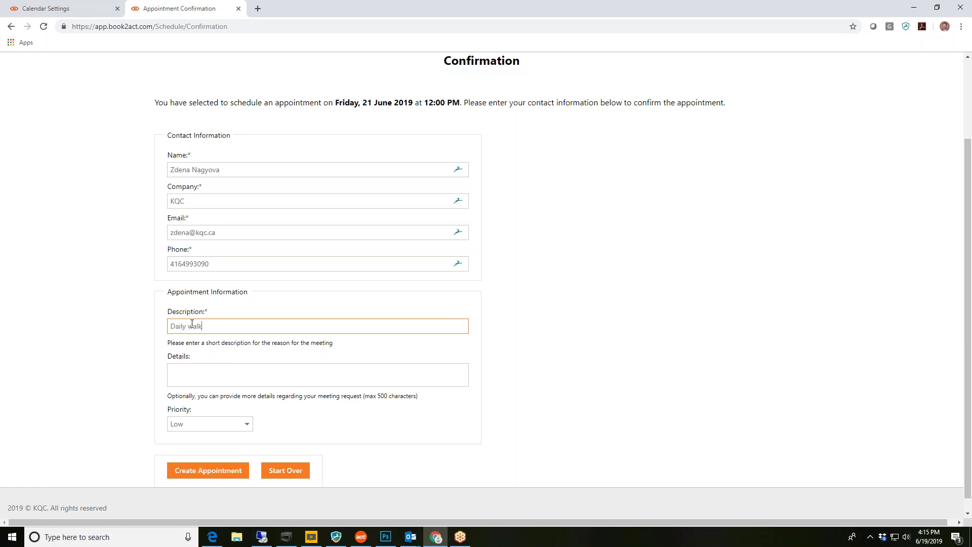
left_click(185, 371)
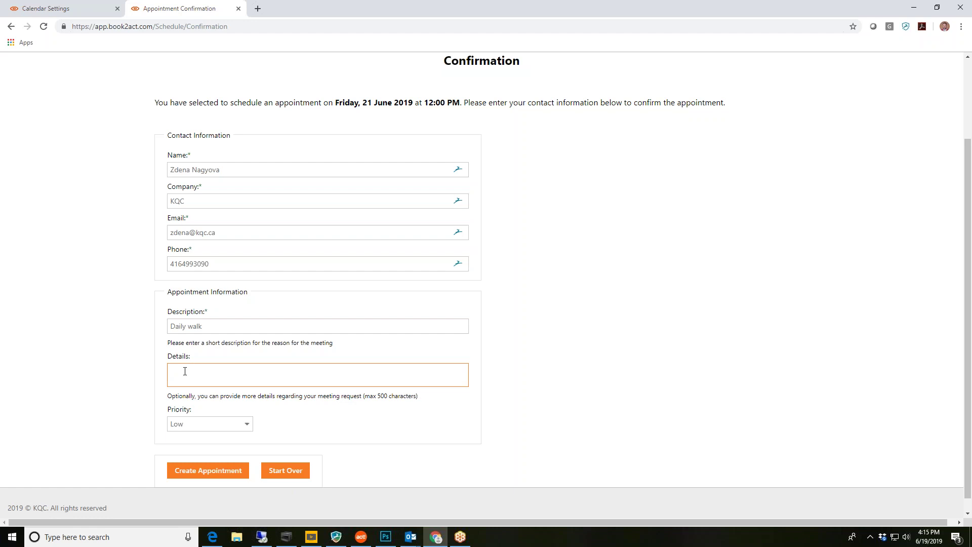
type("To stay in shape")
scroll(400, 428, "down", 1)
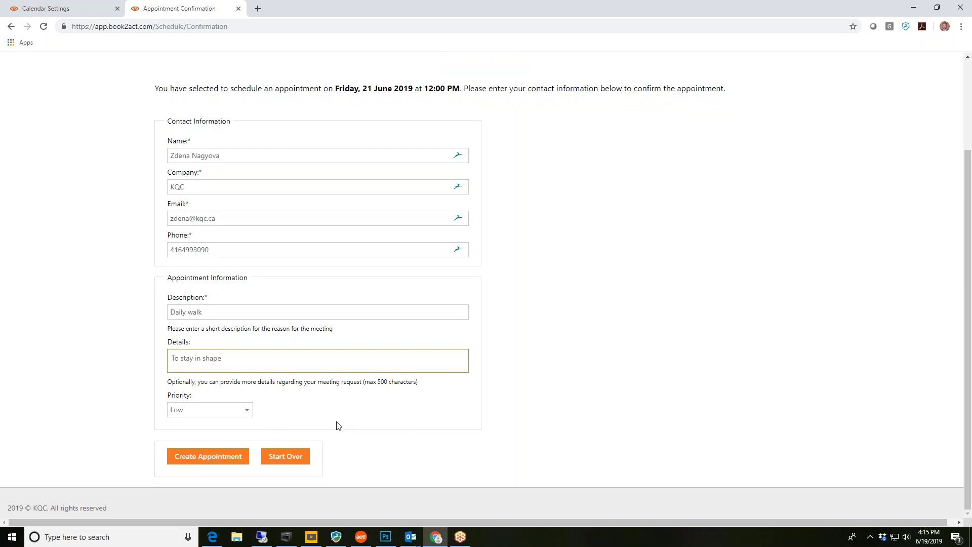
left_click(225, 459)
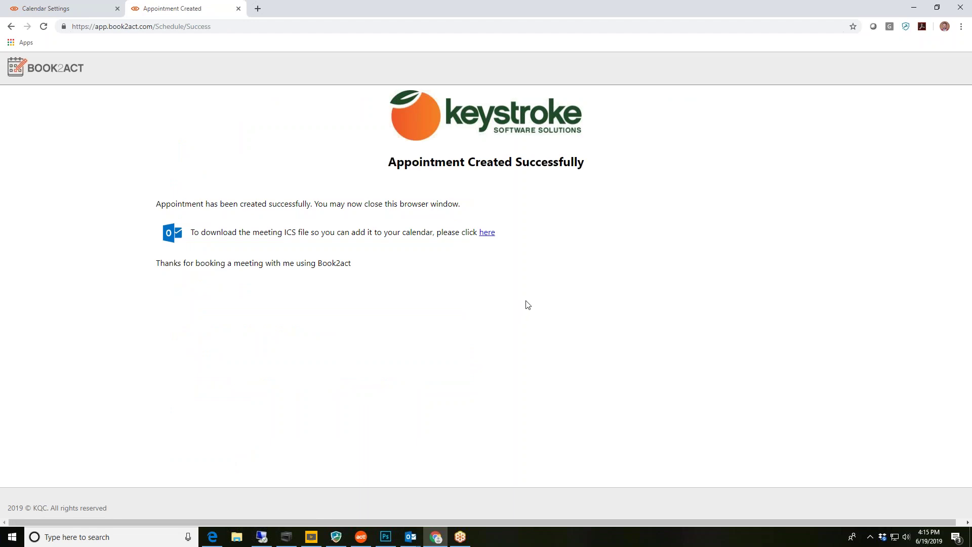
Download MeetingInvite (2).ics from the confirmation page and show it in the Downloads folder
left_click(486, 234)
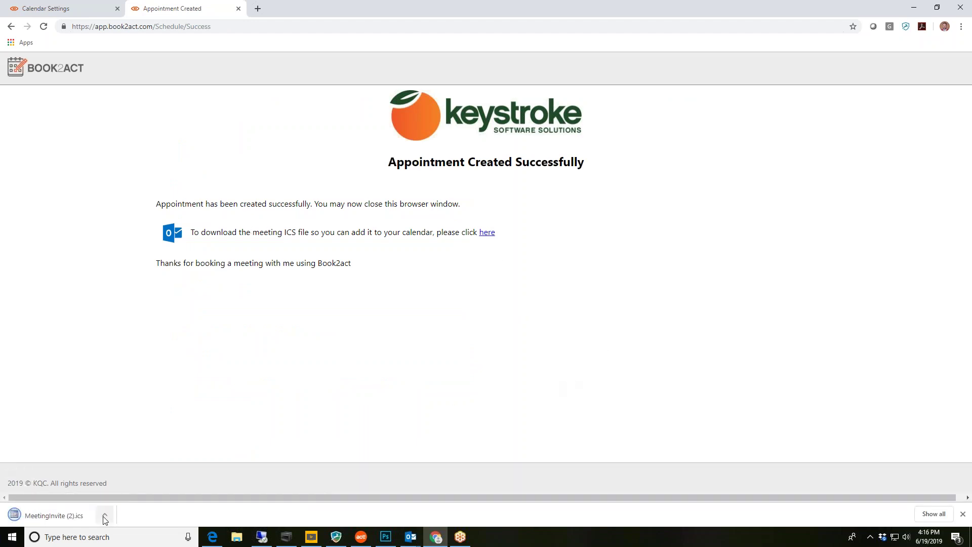
left_click(104, 514)
left_click(132, 481)
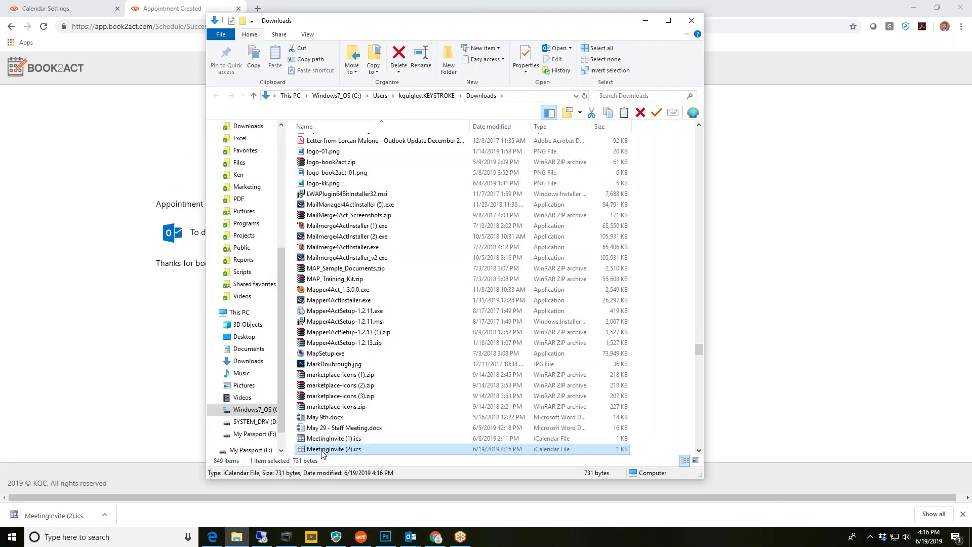
Open MeetingInvite (2).ics in Outlook and review the Book2Act appointment notice email, then close it
double_click(322, 449)
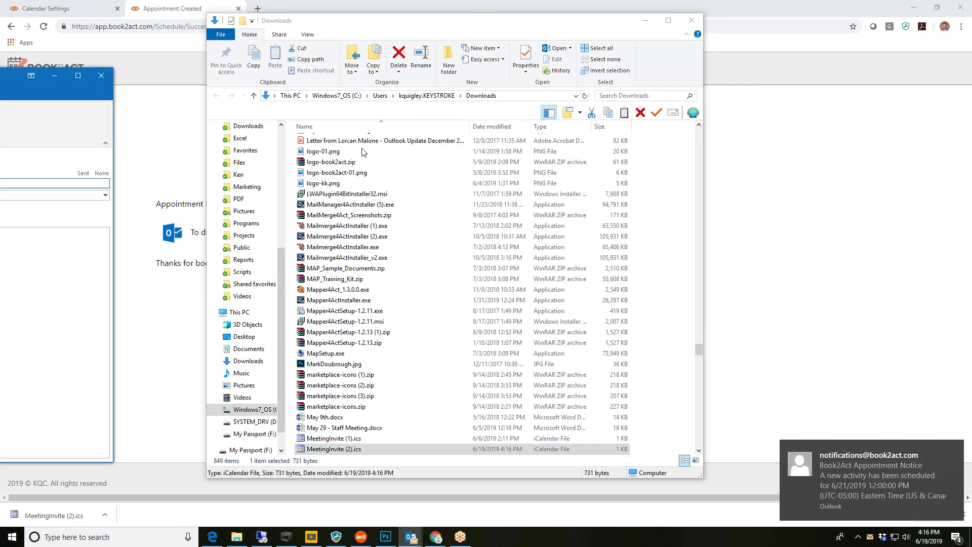
left_click(867, 483)
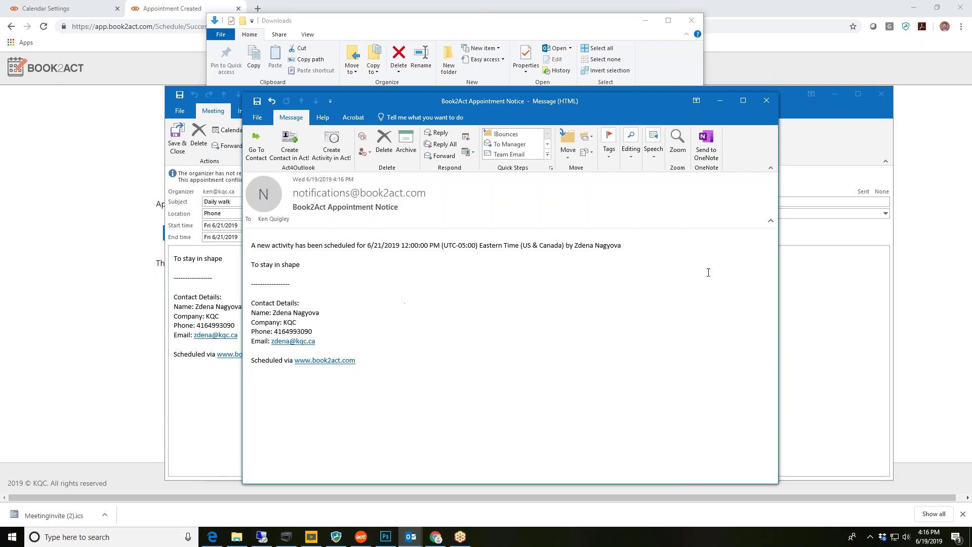
left_click(766, 103)
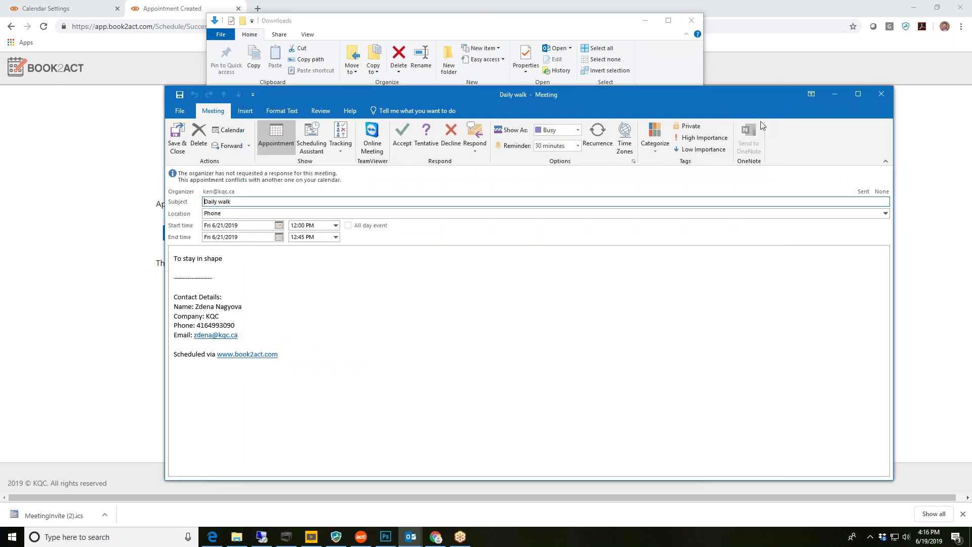
Close the Daily walk meeting invite without saving and close the Downloads folder
left_click(882, 96)
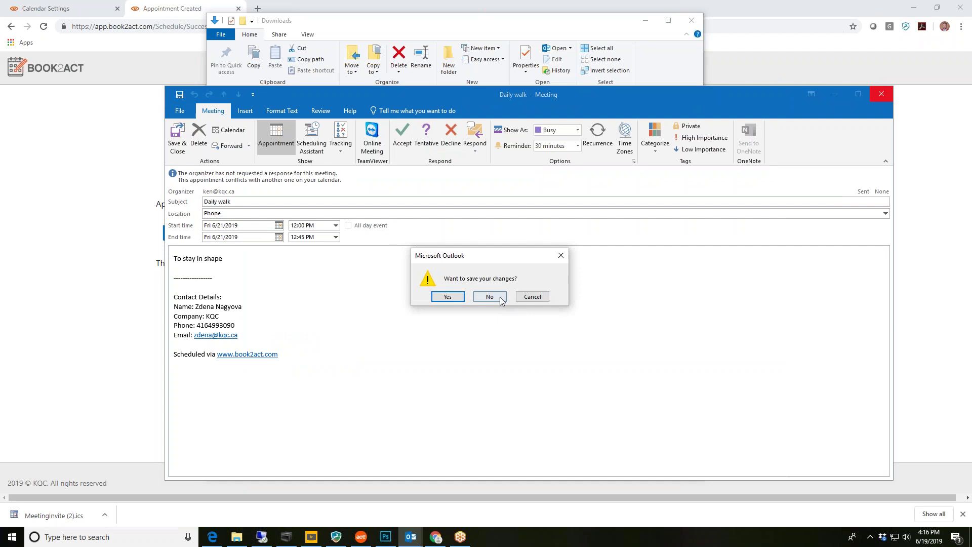
left_click(492, 297)
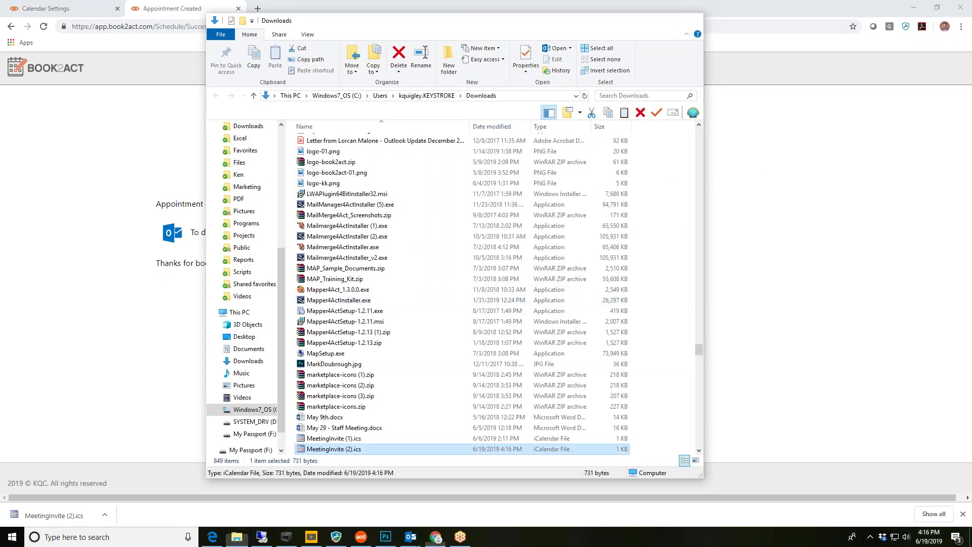
left_click(692, 20)
Cancel Act! Premium's Schedule Activity dialog and confirm Daily walk on Friday, June 21 at 12:00 PM
left_click(261, 536)
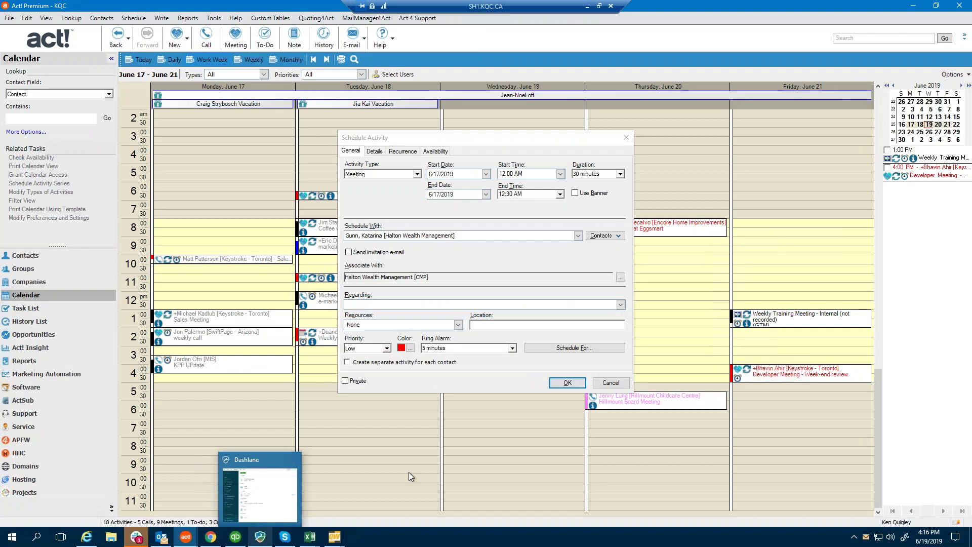
left_click(609, 383)
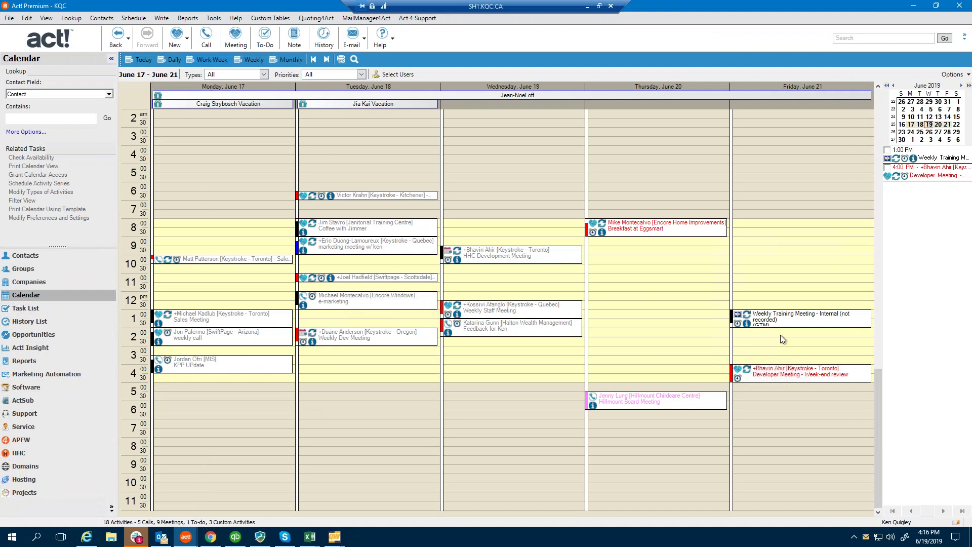
left_click(658, 324)
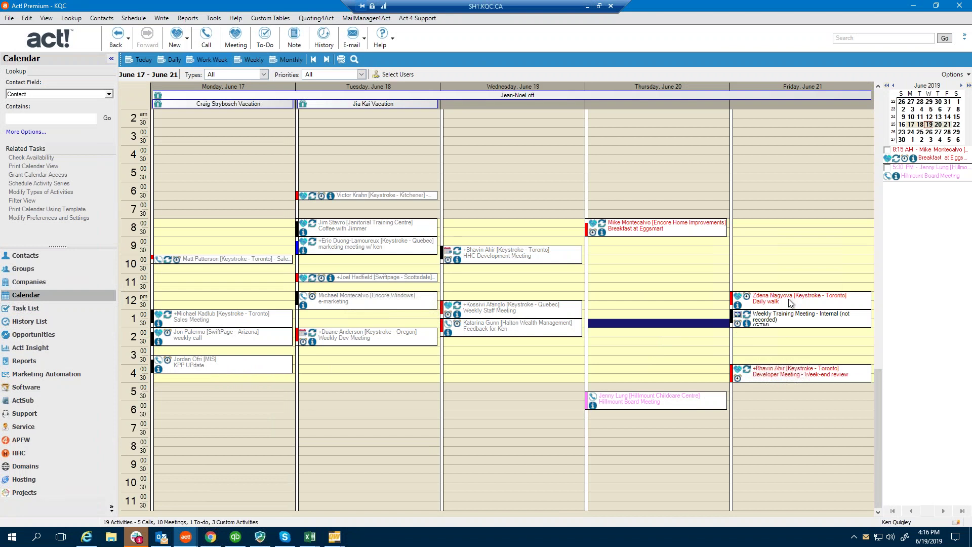
left_click(588, 7)
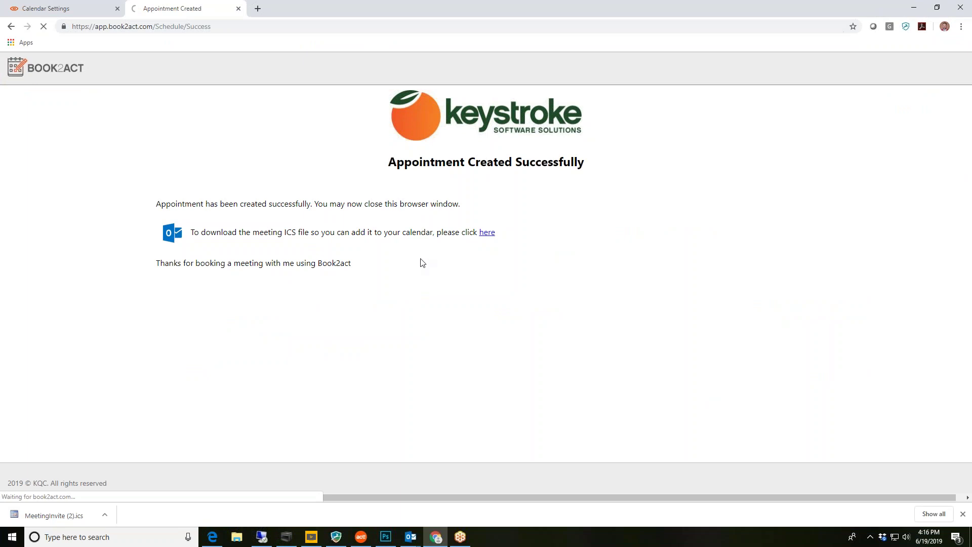
Scroll down through the book2act.com home page's features, pricing and system requirements
scroll(757, 403, "down", 12)
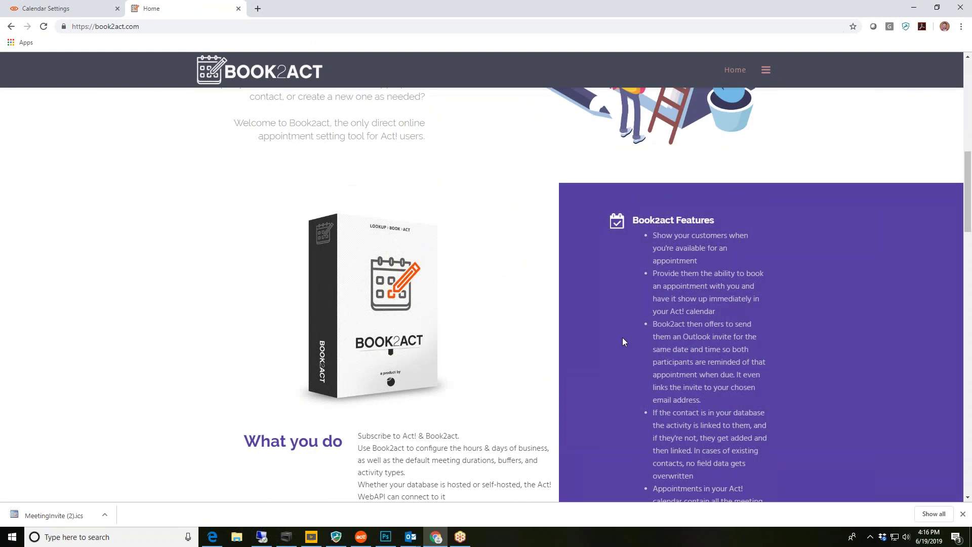
scroll(683, 200, "down", 1)
scroll(660, 177, "down", 9)
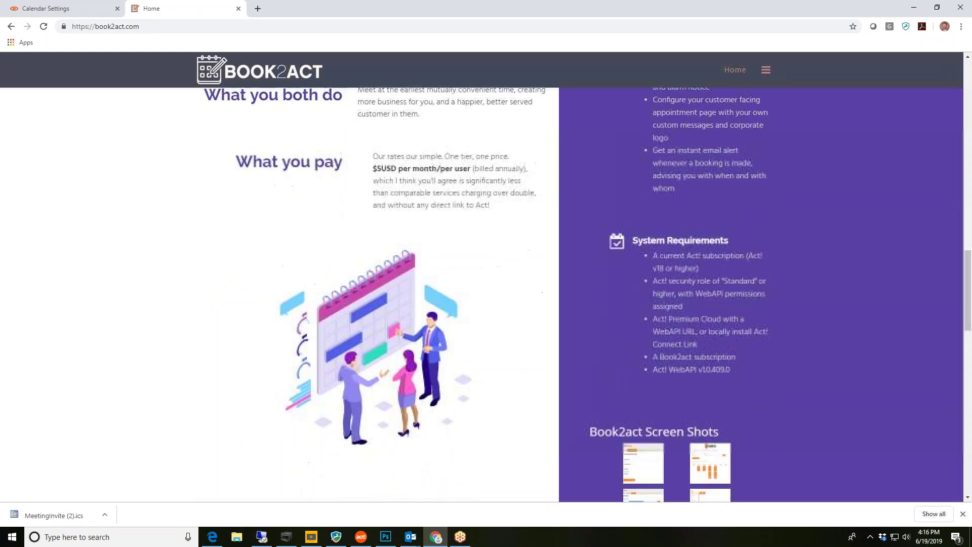
scroll(799, 318, "down", 2)
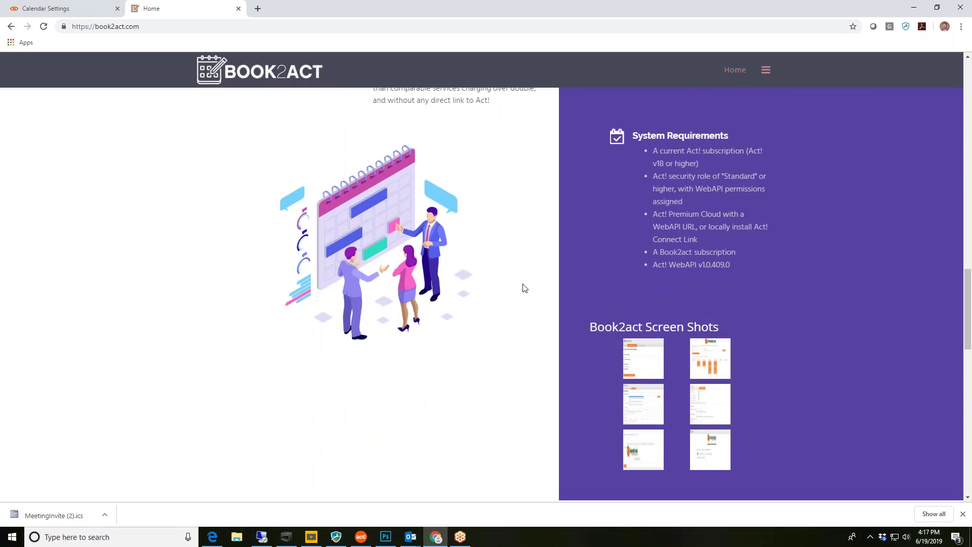
scroll(506, 285, "down", 3)
scroll(506, 285, "down", 3)
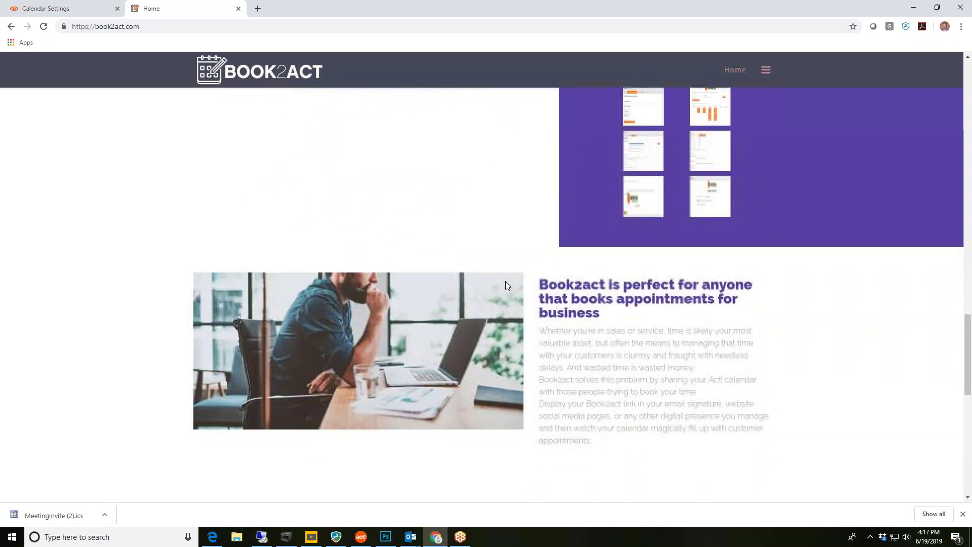
scroll(506, 284, "down", 7)
scroll(493, 324, "down", 4)
Return to the top of the book2act.com home page, then switch to the GoToMeeting window
scroll(493, 324, "up", 7)
scroll(441, 377, "up", 14)
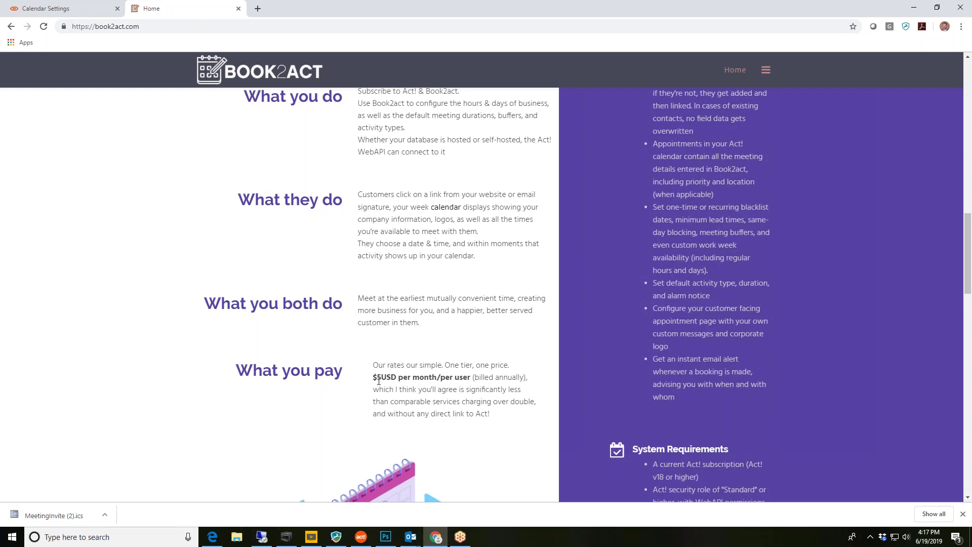
scroll(450, 407, "up", 10)
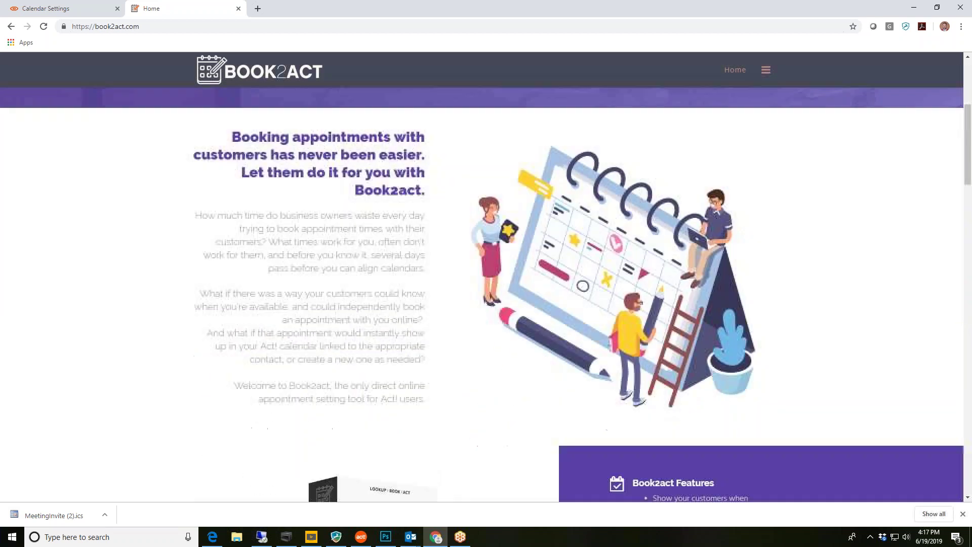
scroll(449, 411, "down", 4)
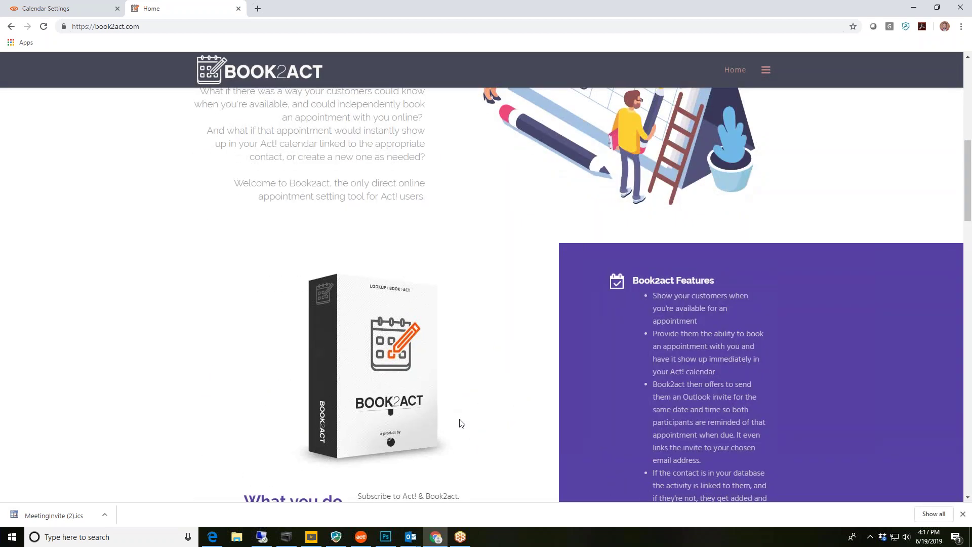
scroll(465, 423, "up", 8)
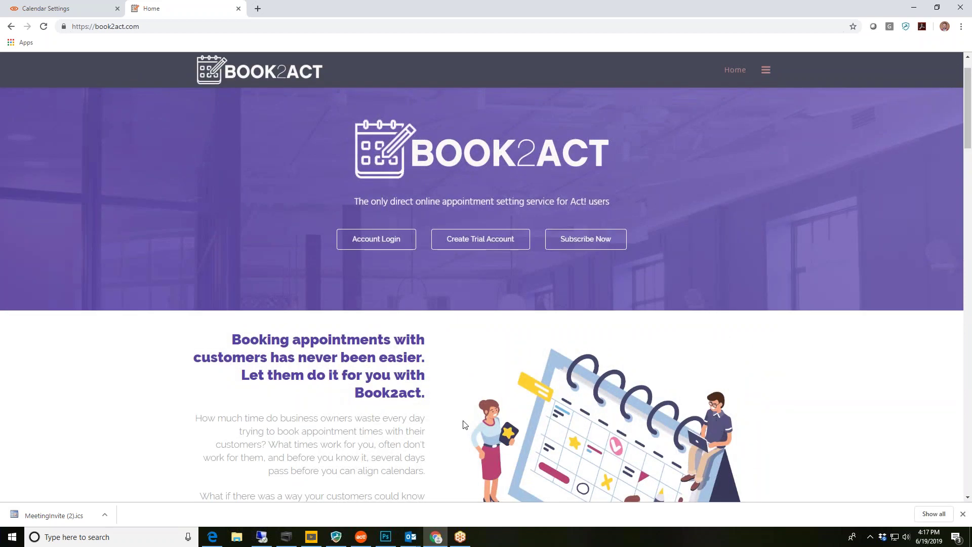
mouse_move(461, 541)
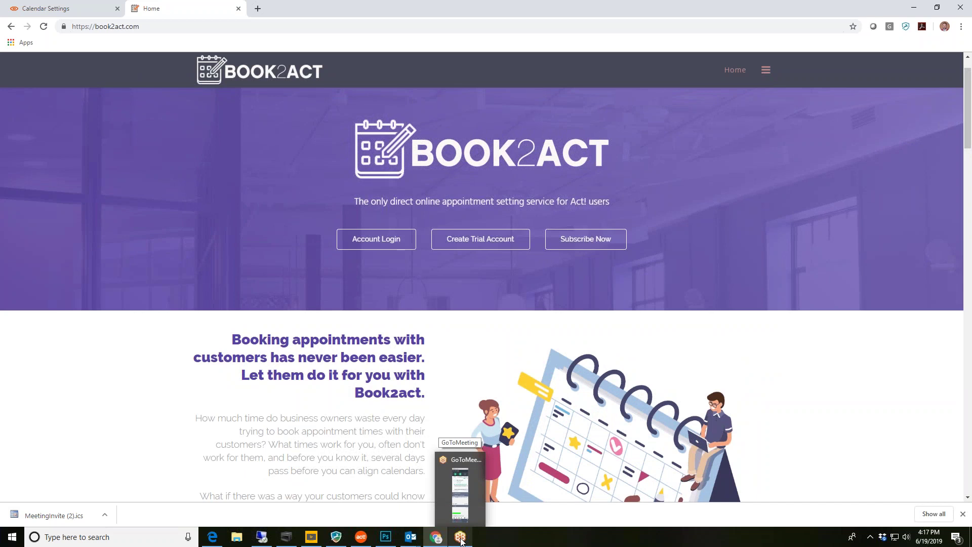
left_click(461, 537)
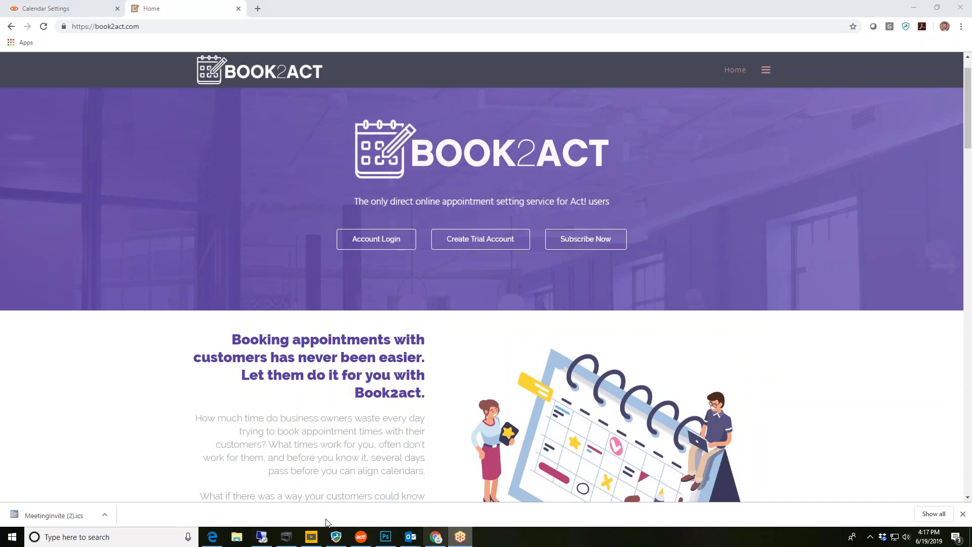